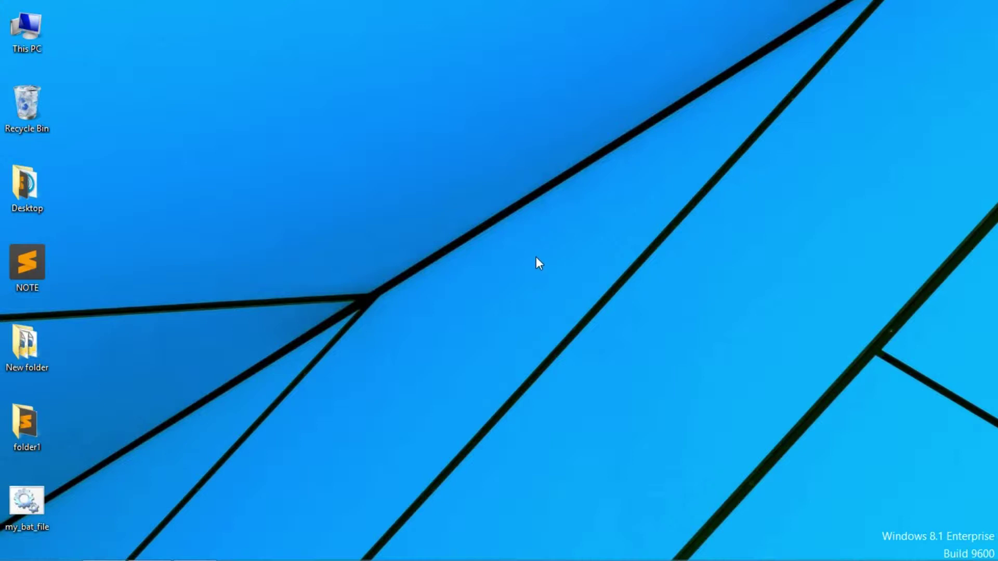
- Open Computer Management from This PC, move it aside, and start a new Task Scheduler task
right_click(32, 31)
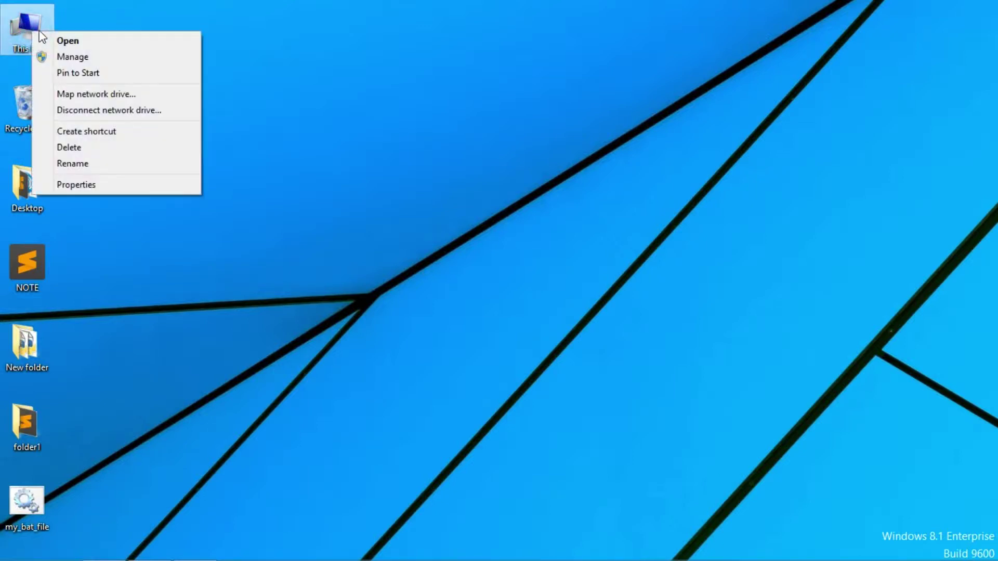
left_click(72, 58)
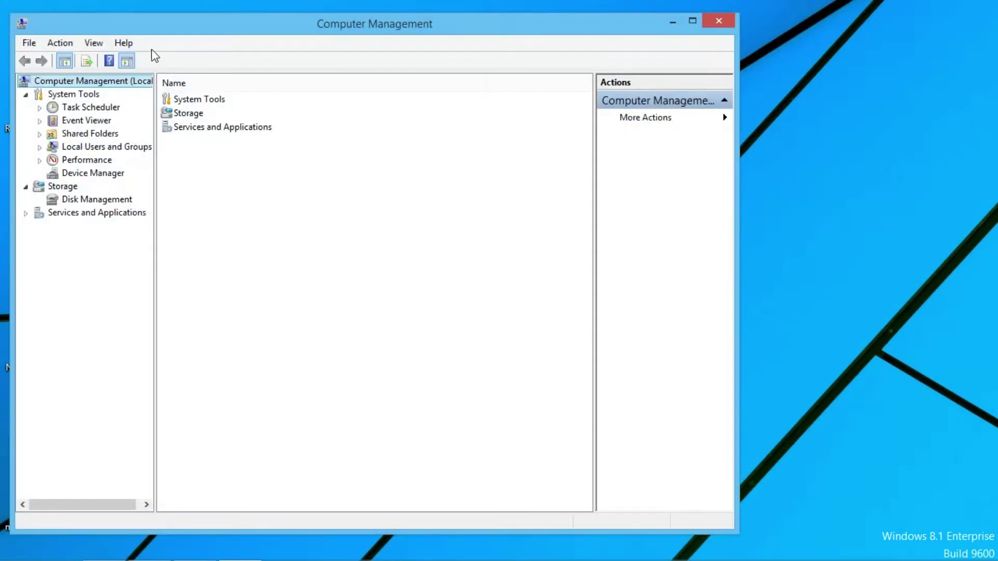
left_click_drag(151, 27, 287, 43)
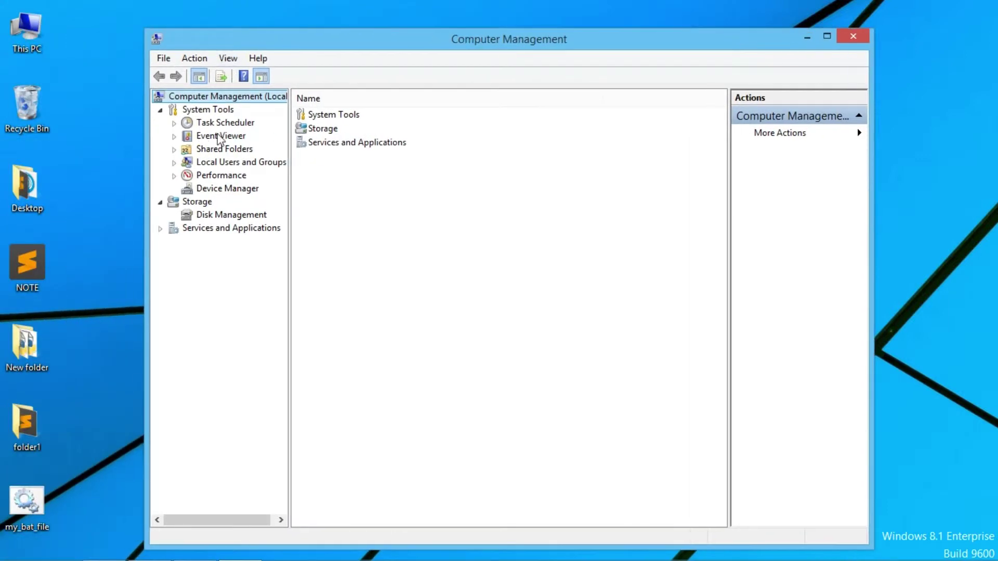
left_click(231, 123)
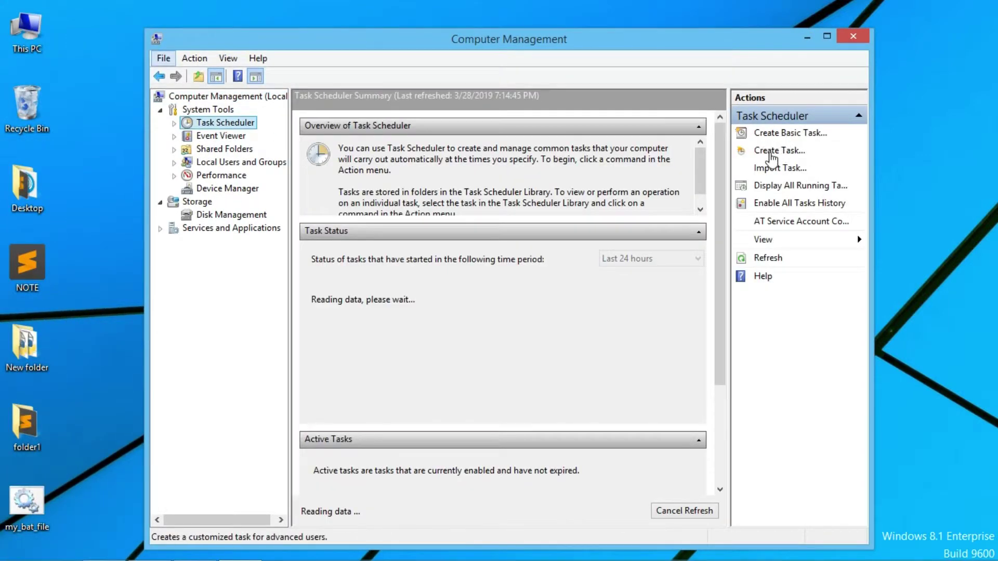
left_click(776, 154)
type("my_simple_task")
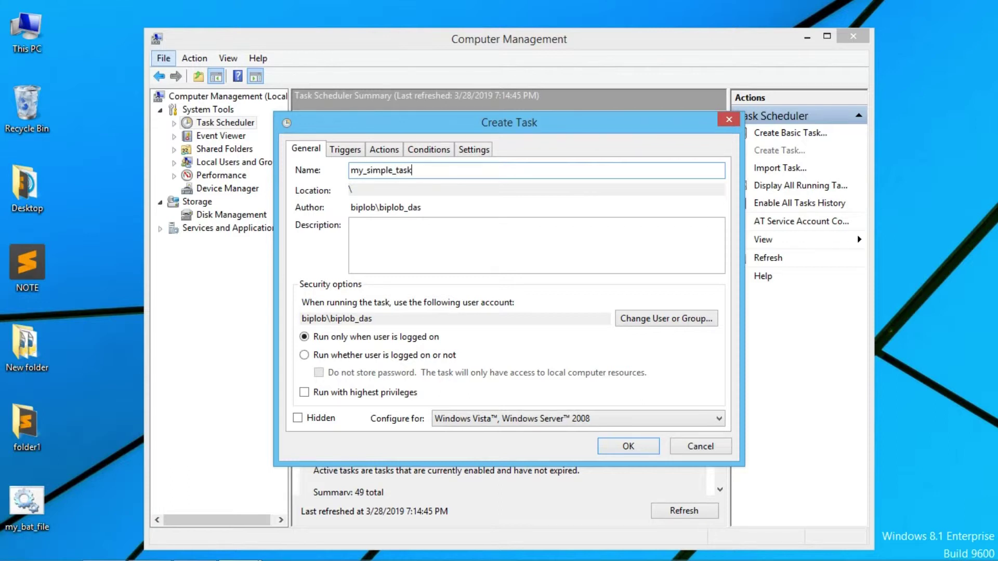
type("test_")
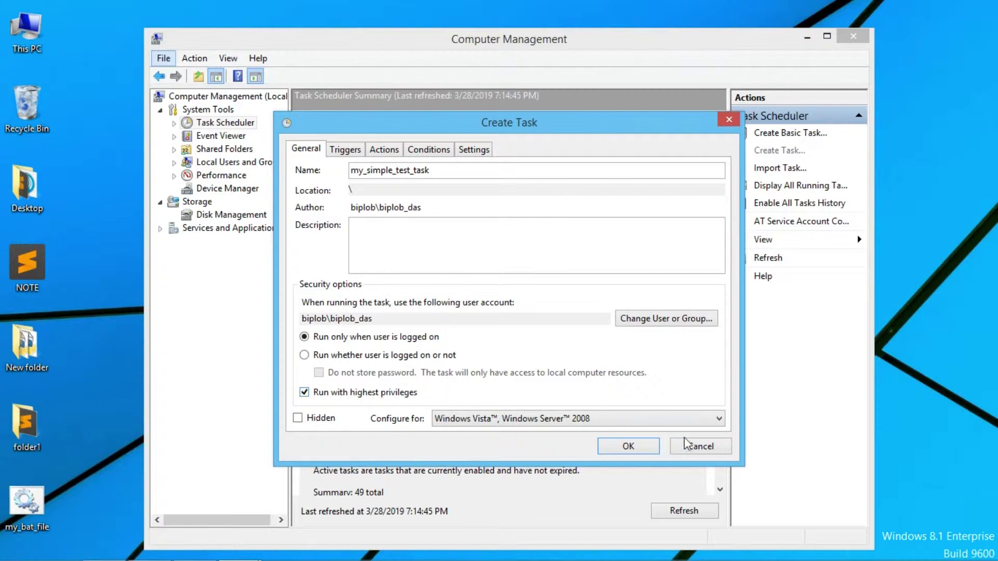
- Bring up the empty trigger list of my_simple_test_task
left_click(348, 152)
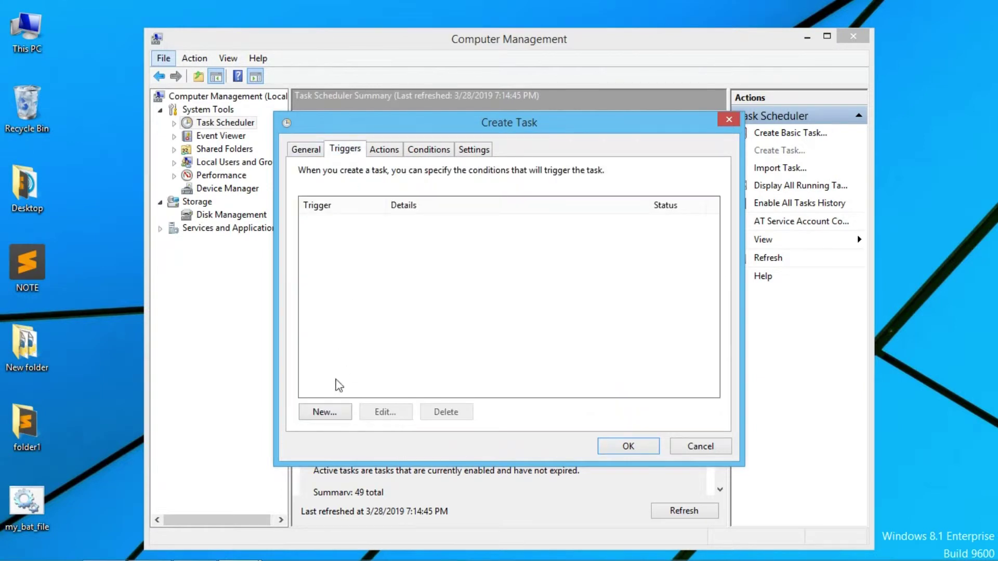
- Add a one-time scheduled trigger starting 3/28/2019 at 7:18:38 PM
left_click(331, 418)
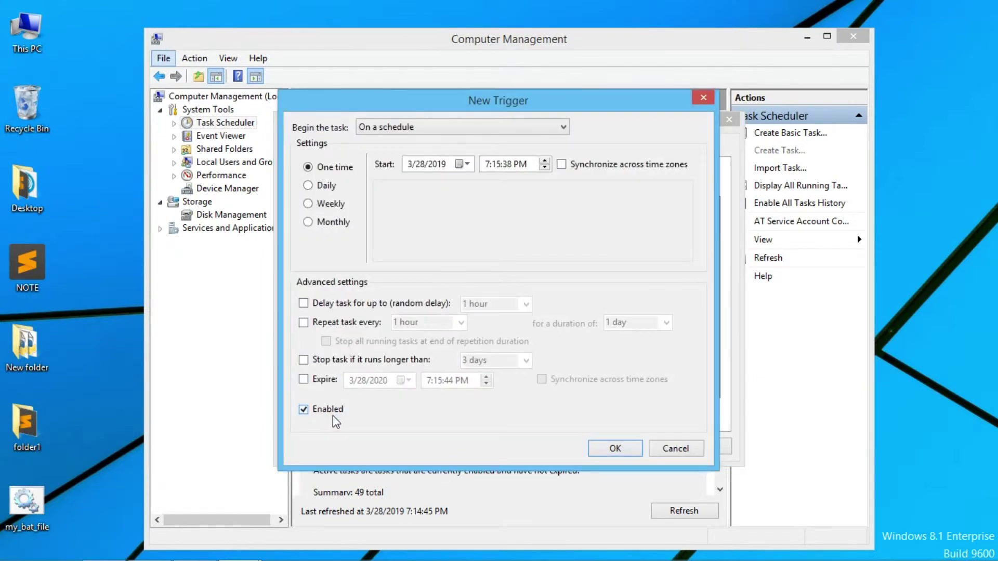
left_click(549, 132)
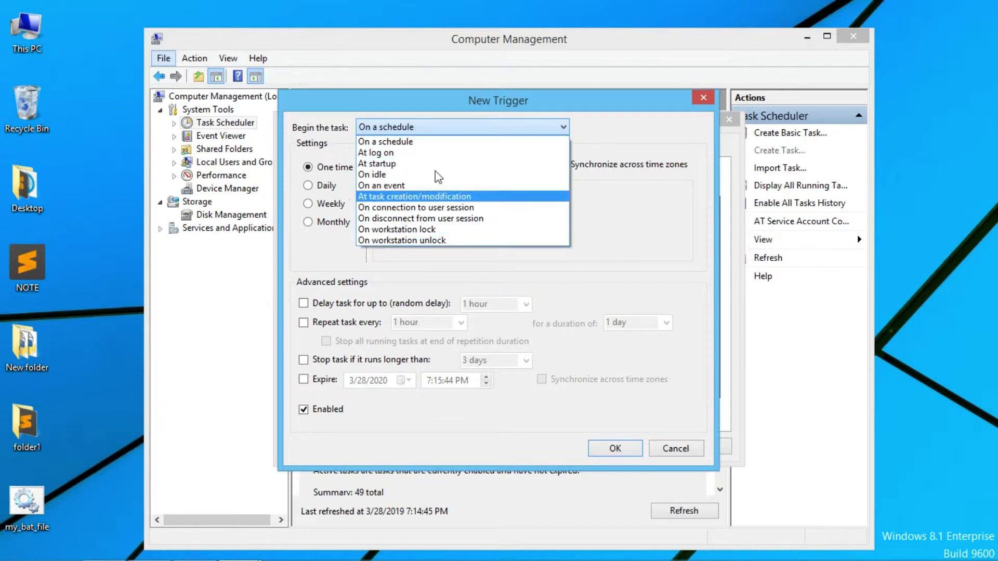
left_click(458, 138)
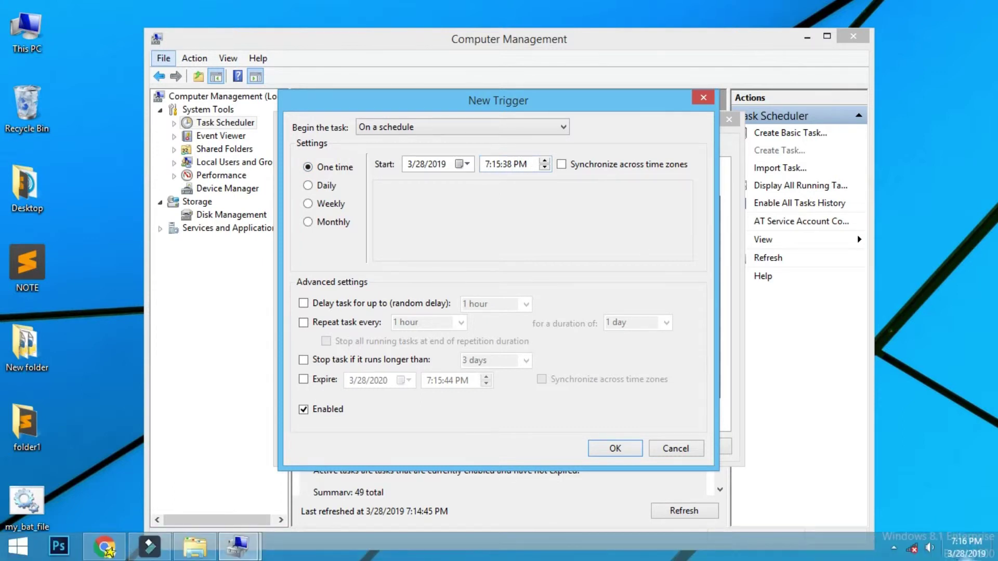
left_click(499, 165)
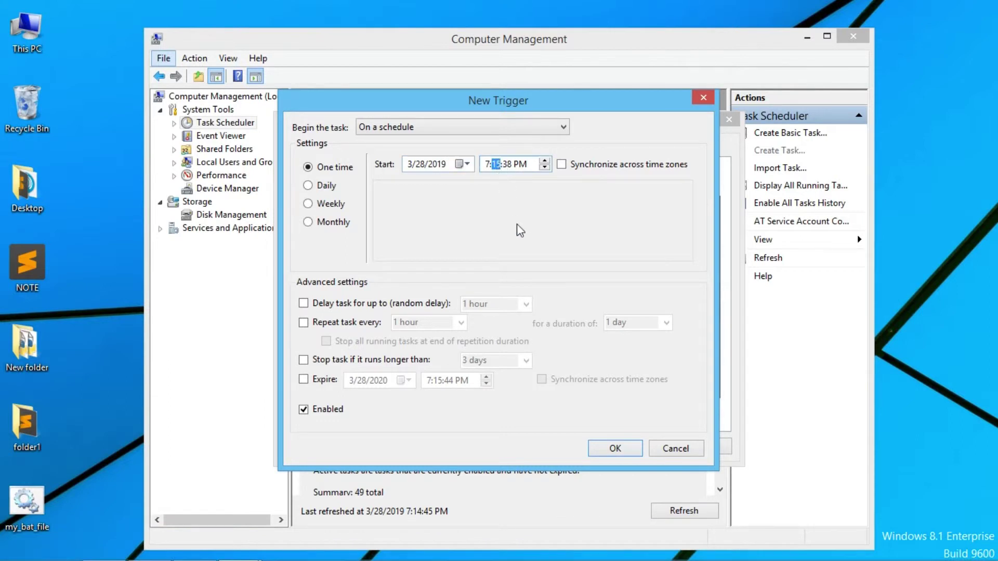
key("Up")
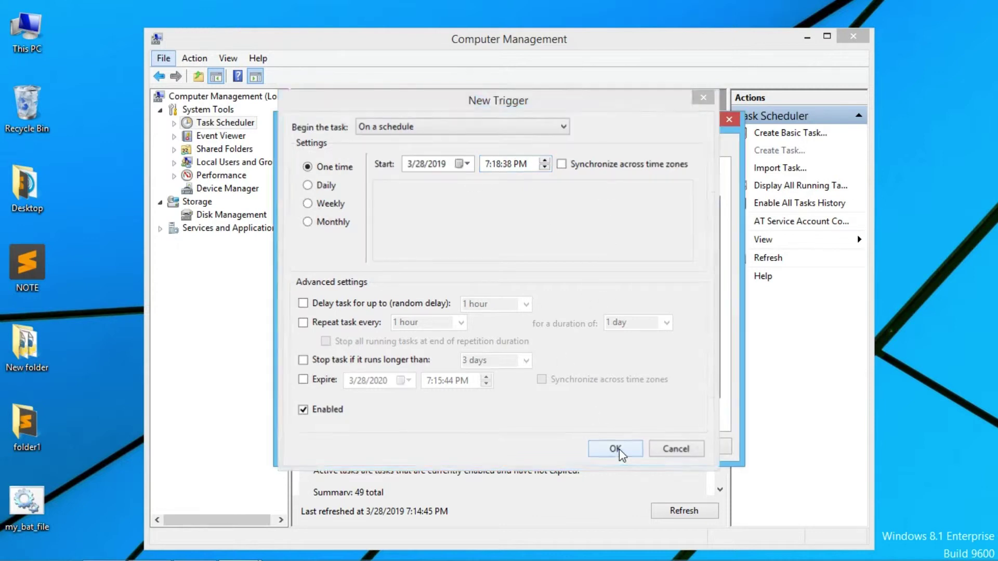
left_click(619, 453)
- Add a 'Start a program' action that runs Desktop\my_bat_file.bat
left_click(388, 151)
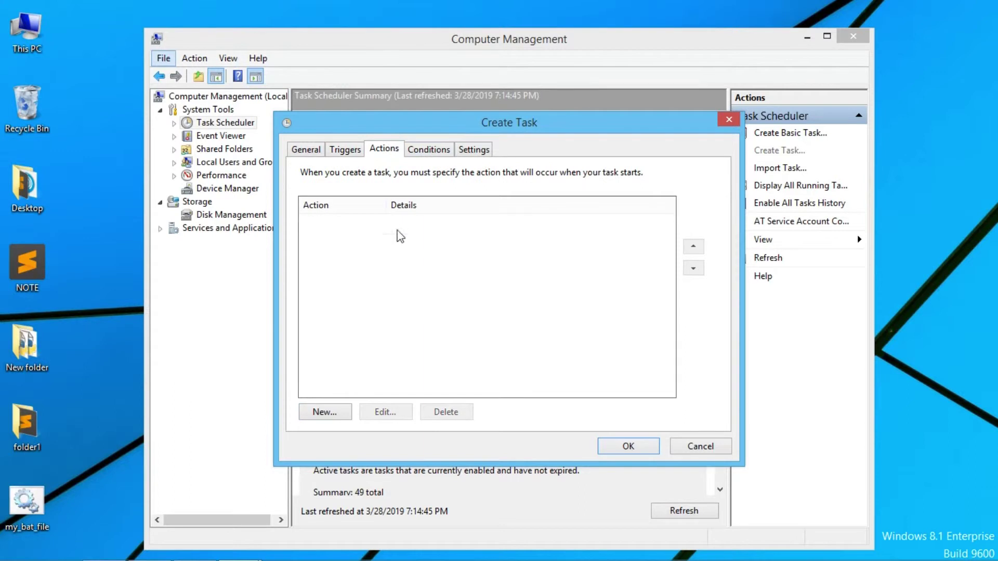
left_click(324, 412)
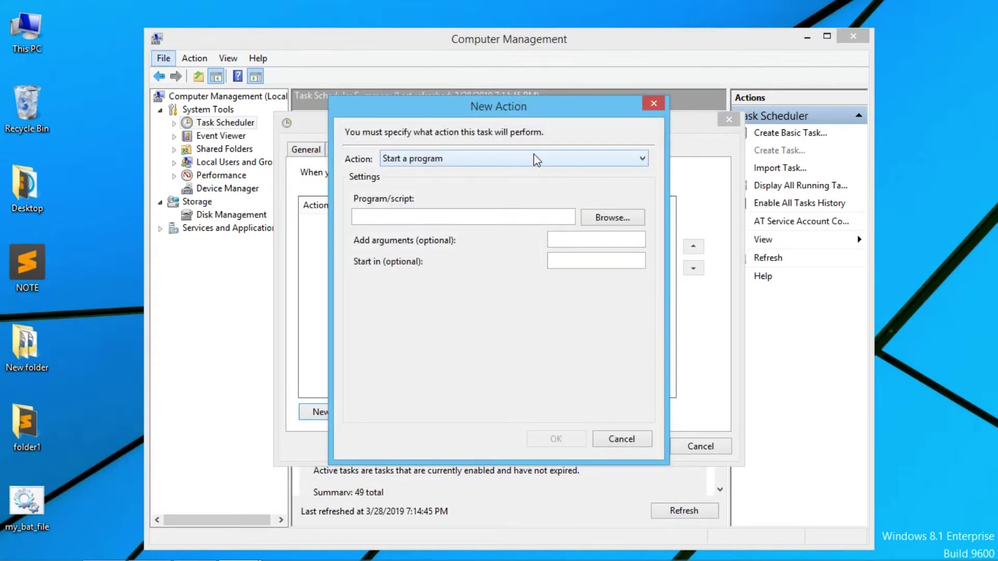
left_click(546, 161)
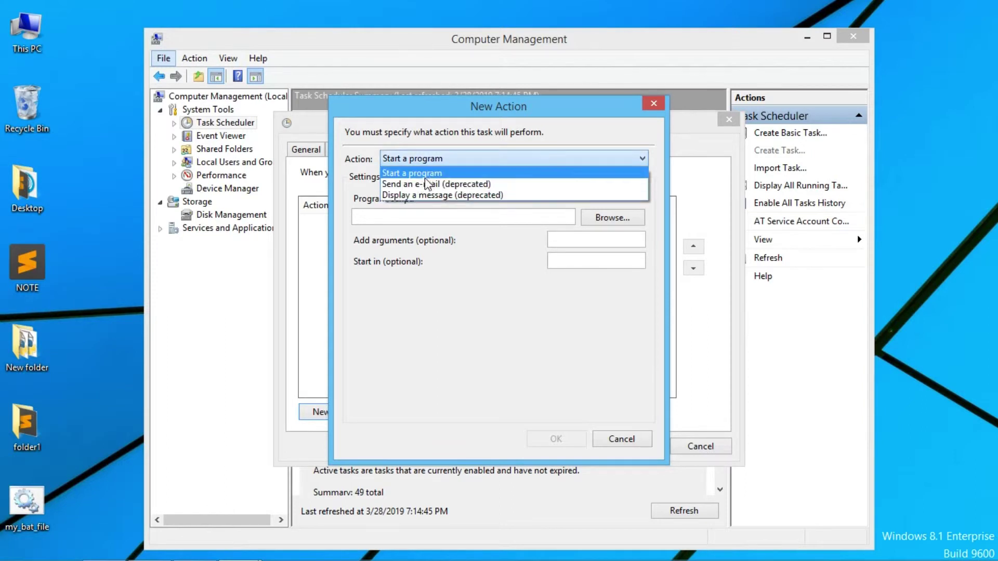
left_click(453, 174)
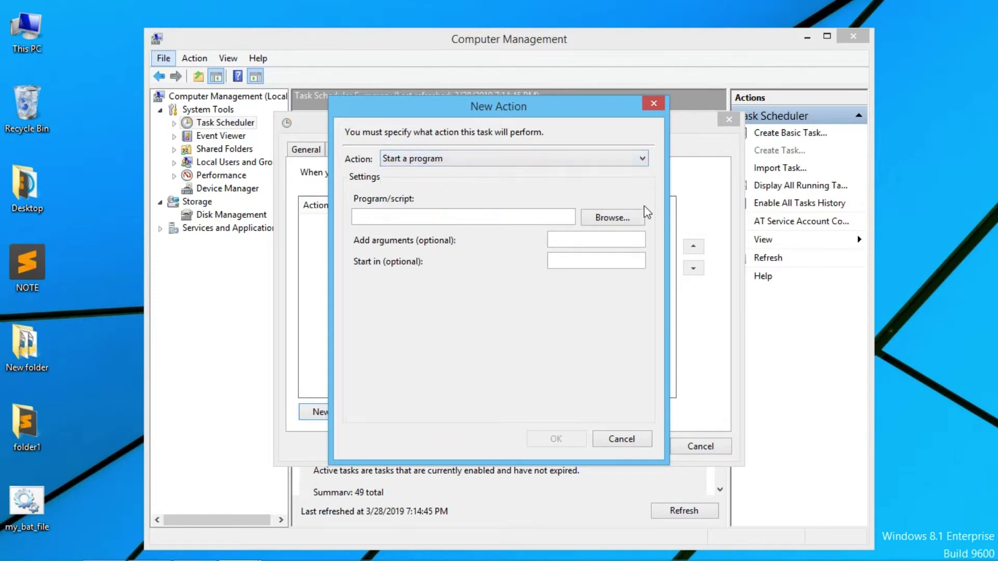
left_click(621, 223)
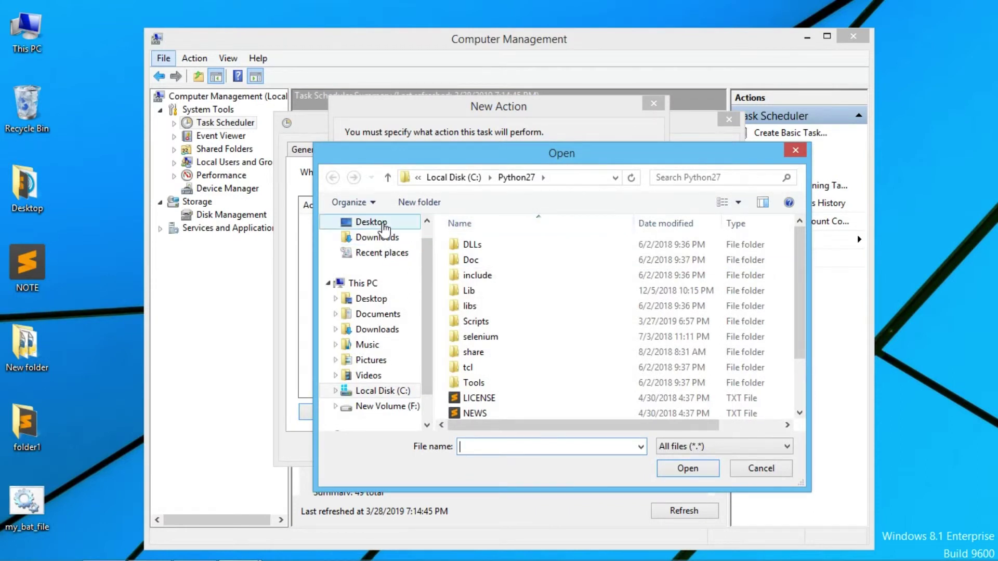
left_click(372, 223)
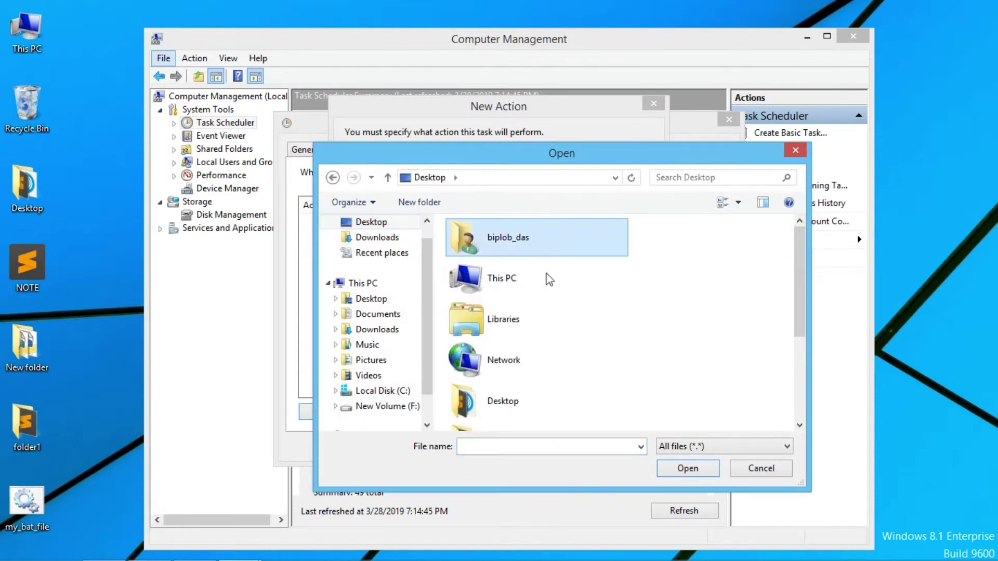
scroll(550, 279, "down", 3)
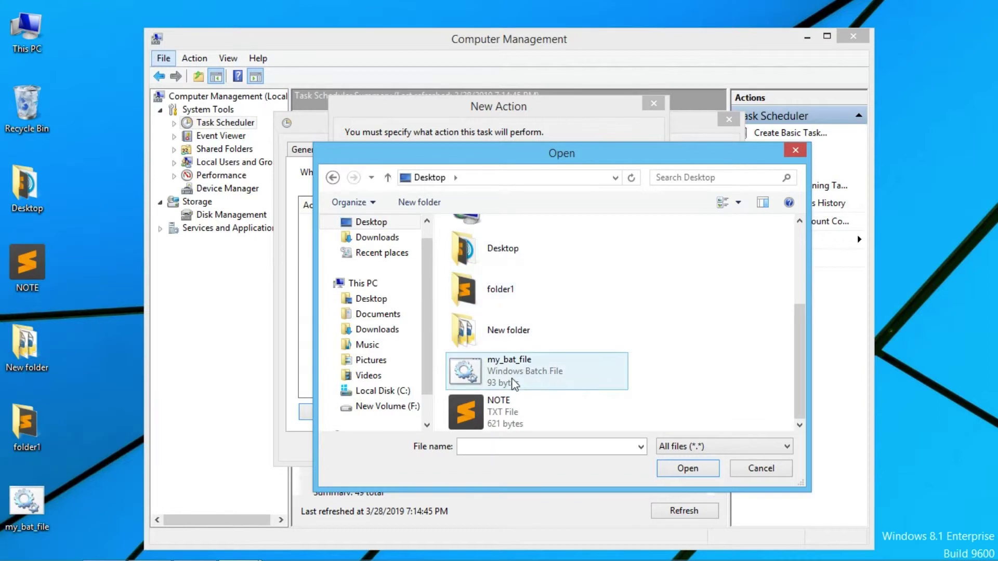
left_click(378, 224)
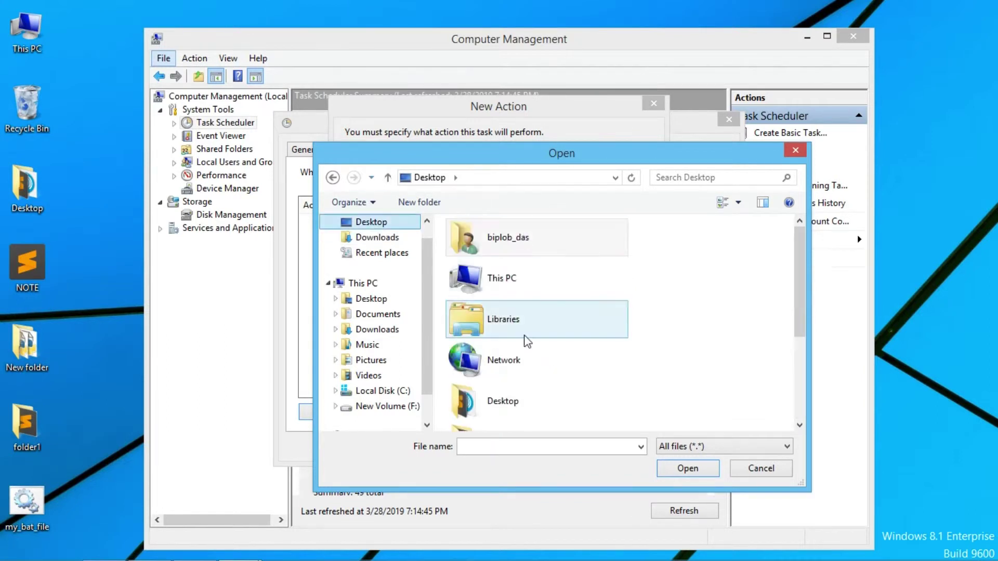
scroll(544, 326, "down", 3)
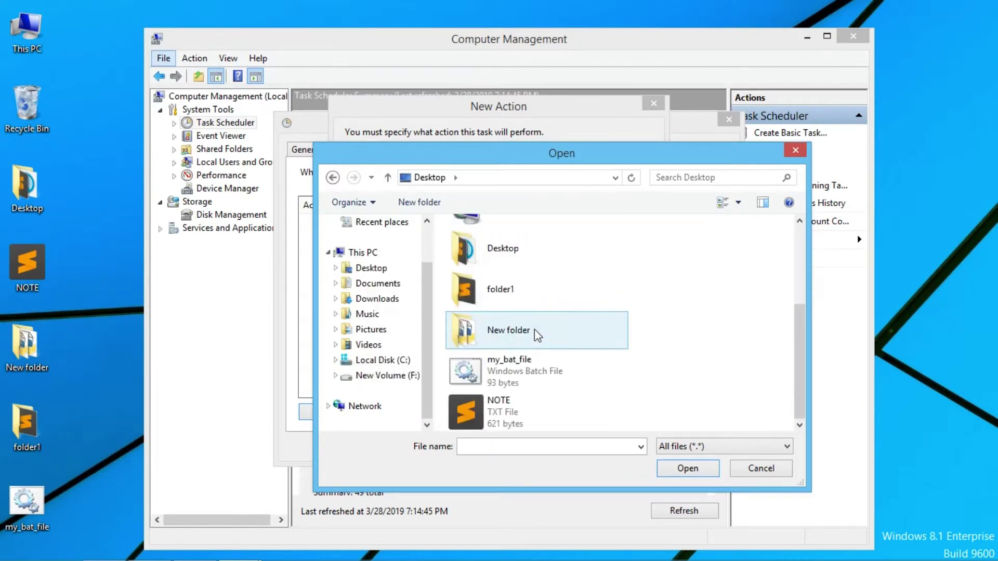
left_click(538, 376)
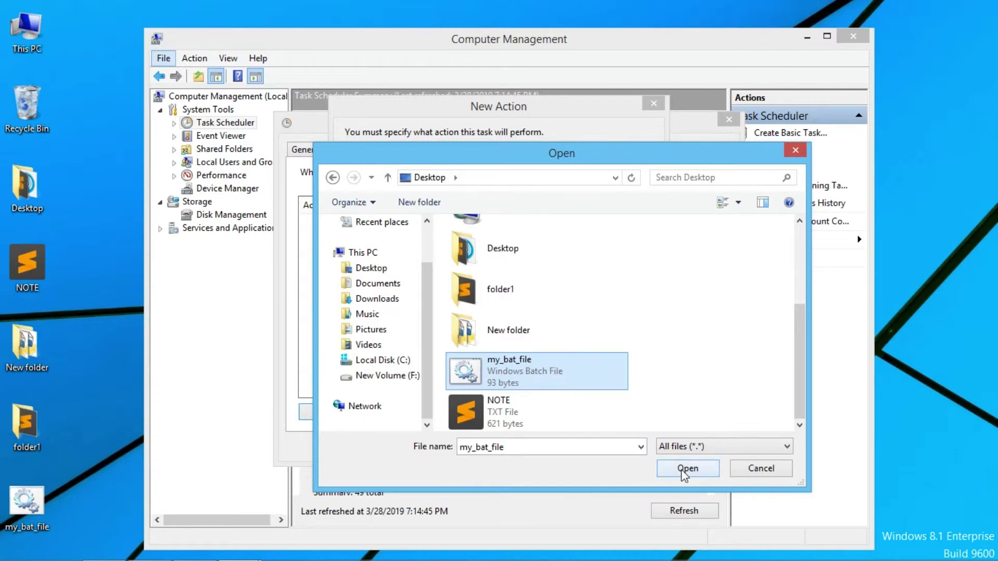
left_click(687, 471)
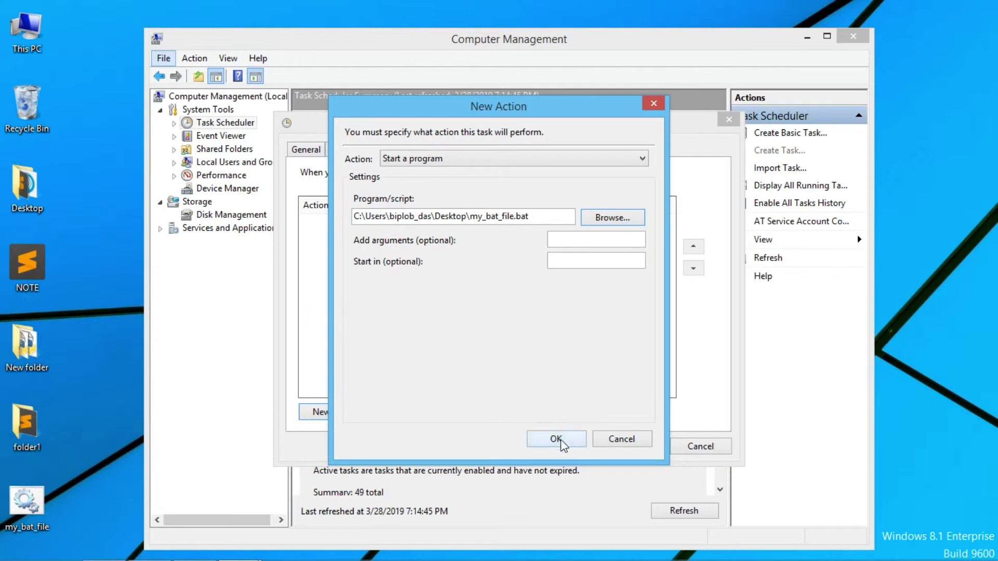
- Confirm the action, review Conditions and Settings, save the task, and close Computer Management
left_click(563, 440)
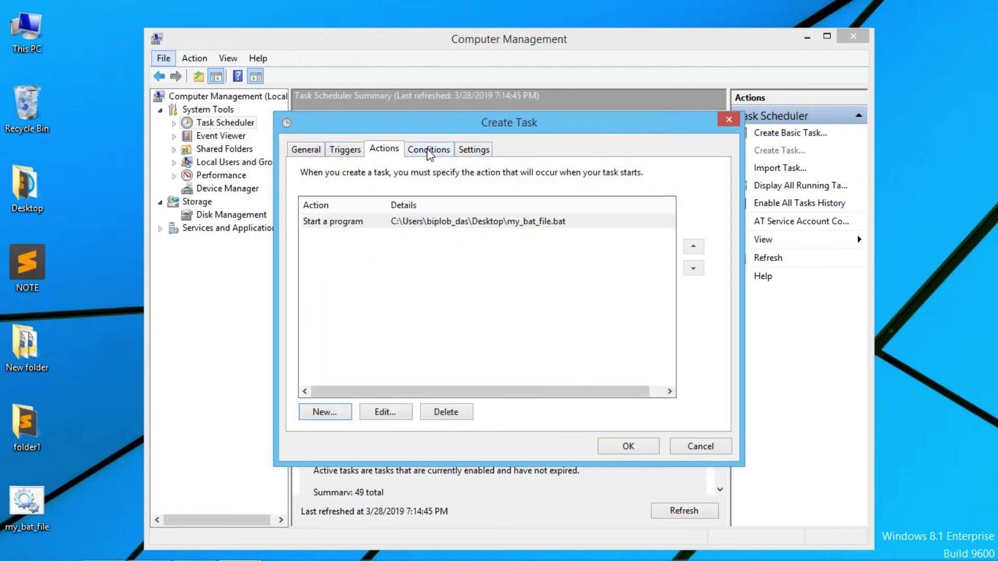
left_click(429, 150)
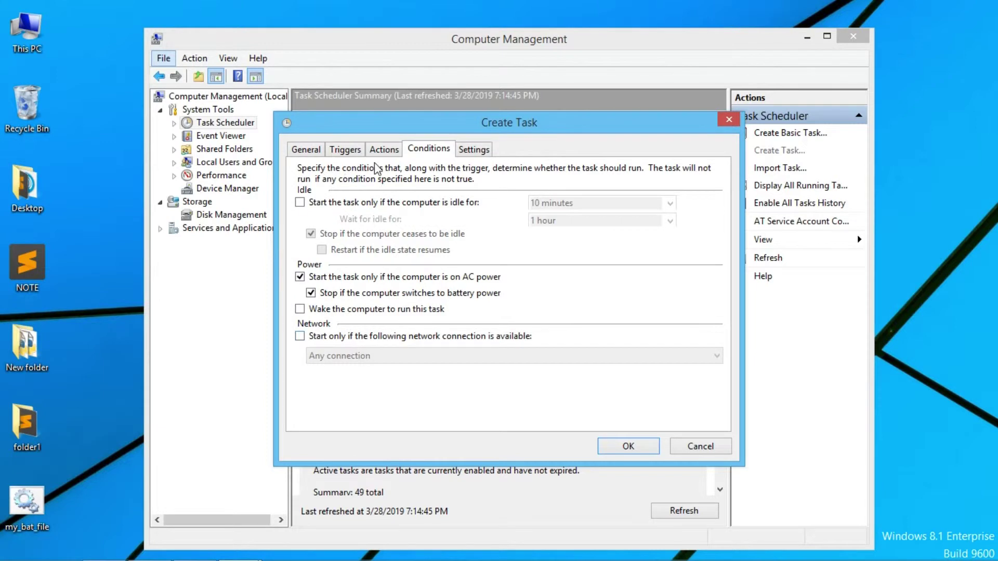
left_click(477, 151)
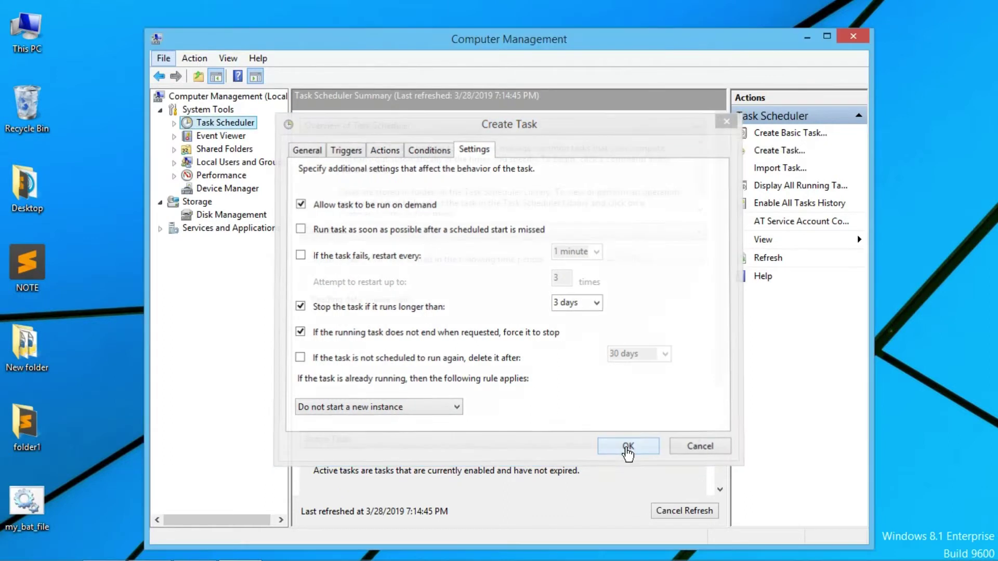
left_click(629, 447)
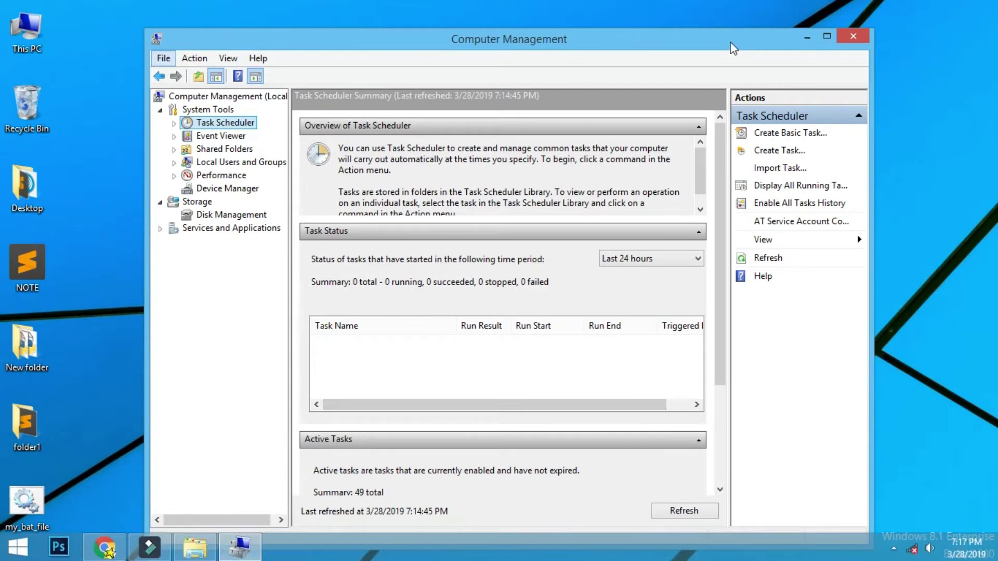
left_click(857, 39)
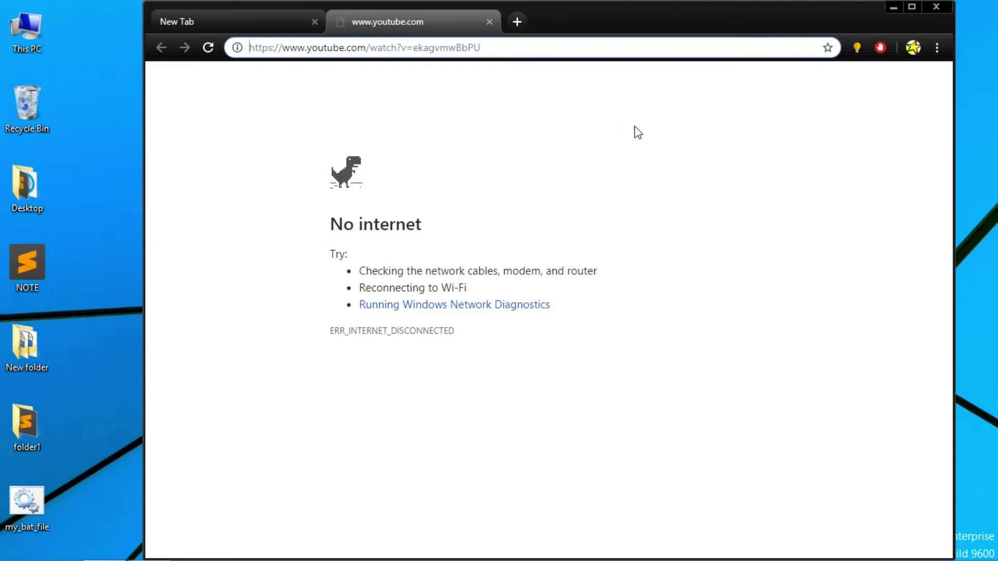
- Close the Chrome window that the task opened
left_click(933, 8)
- Reopen Computer Management from This PC and show the Task Scheduler Library task list
right_click(37, 31)
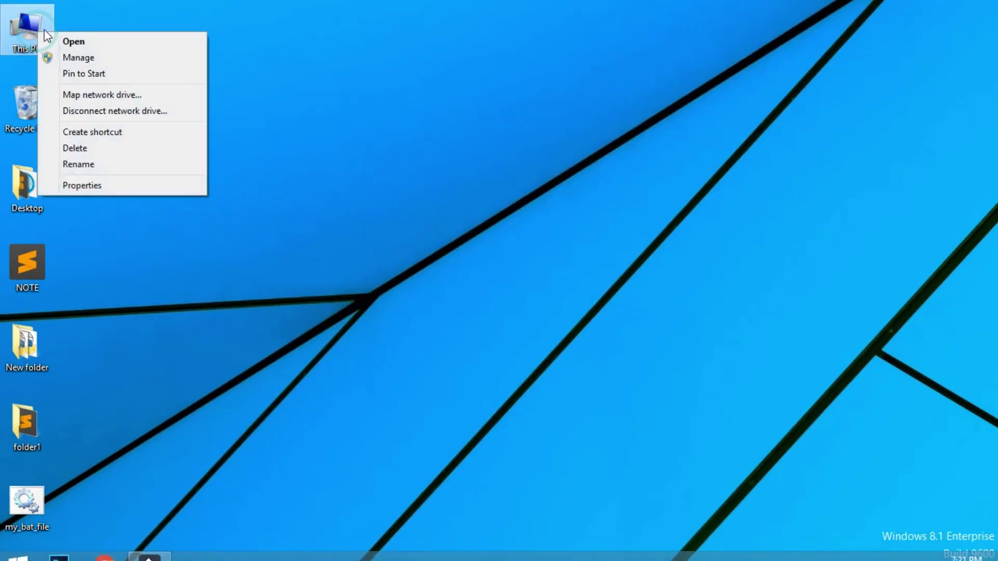
left_click(70, 58)
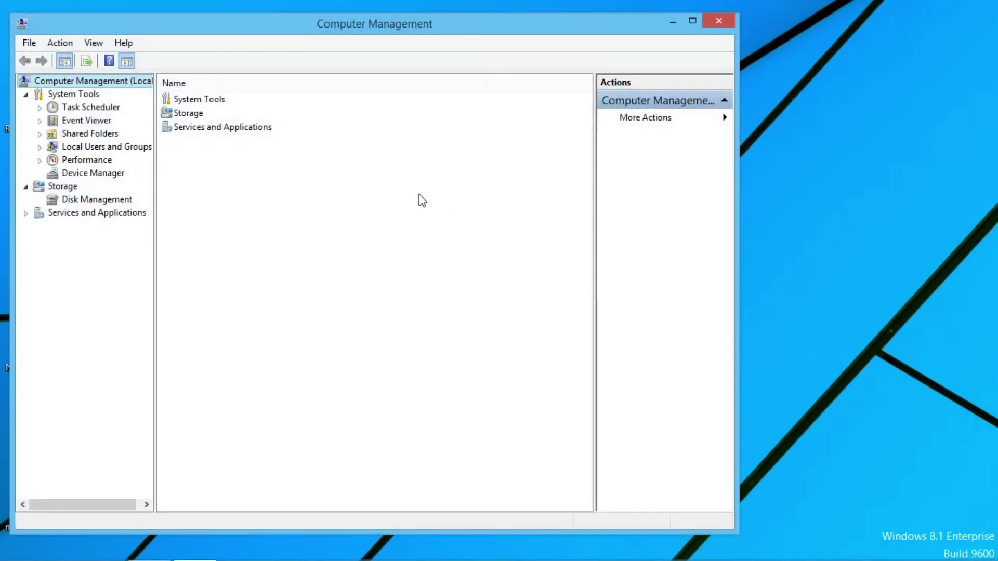
left_click_drag(200, 26, 296, 33)
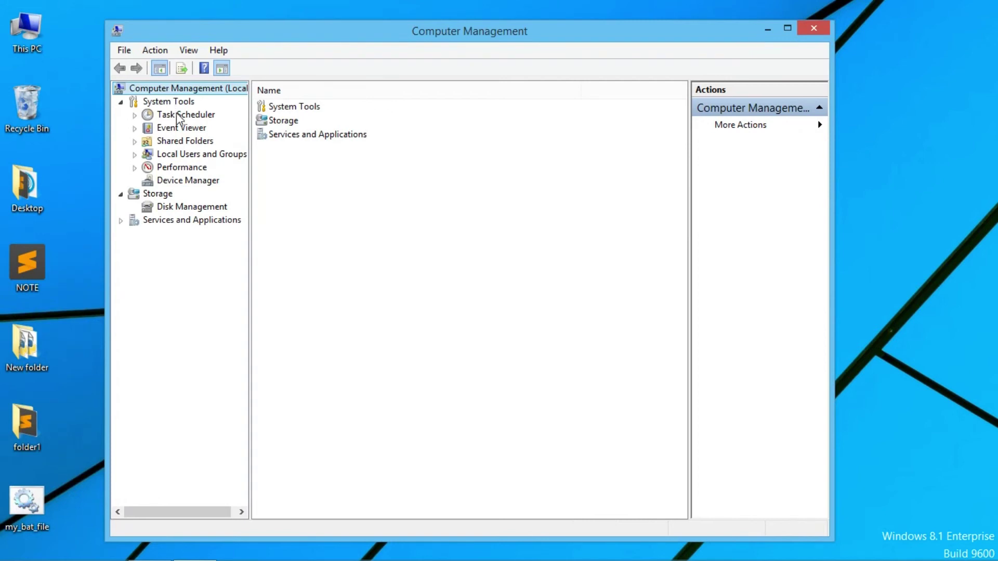
left_click(185, 116)
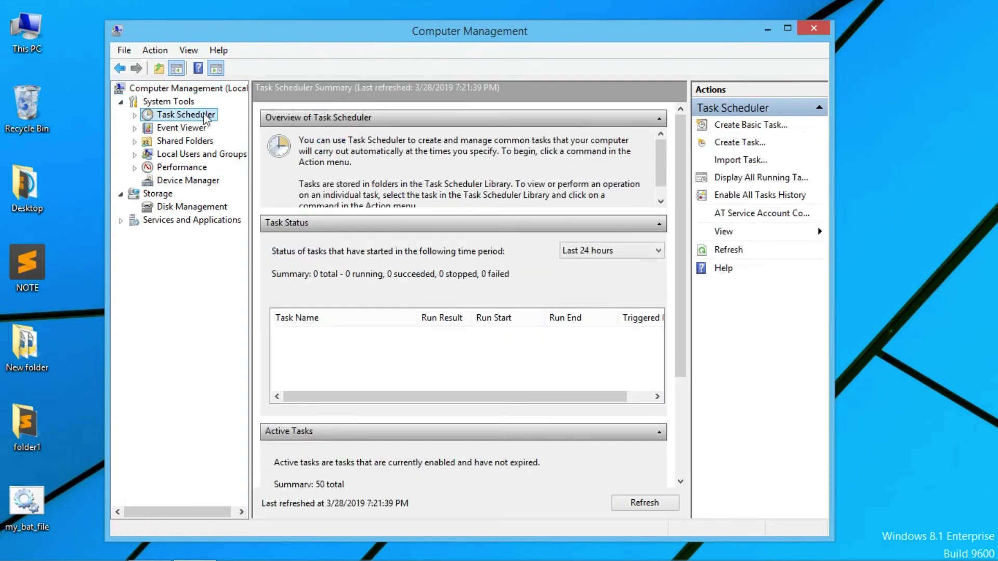
left_click(134, 114)
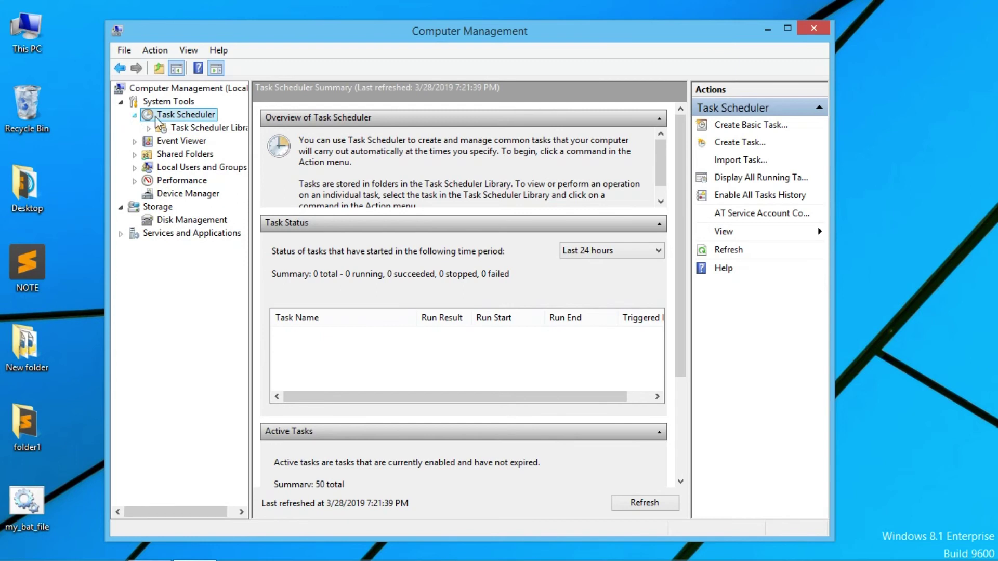
left_click(195, 130)
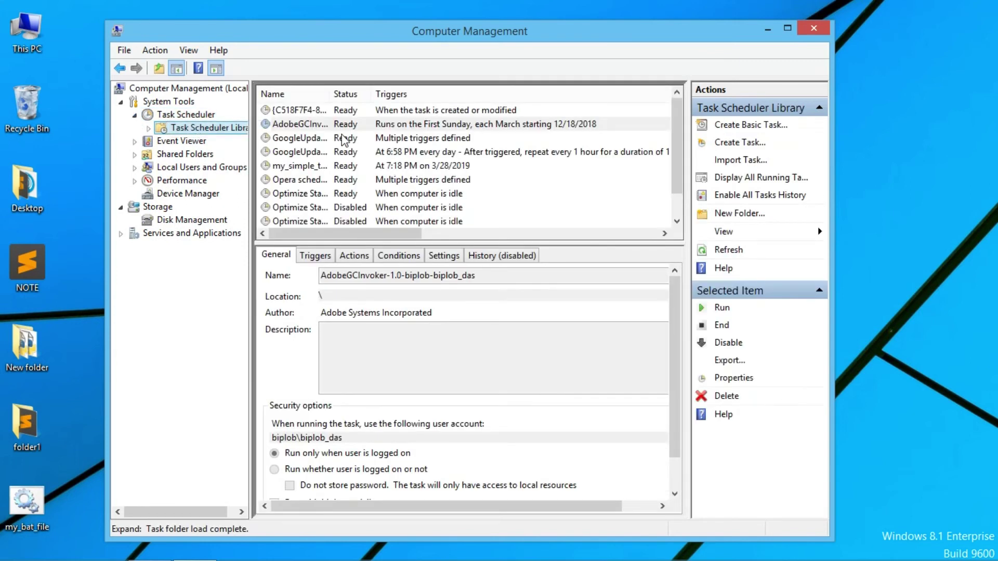
left_click(336, 129)
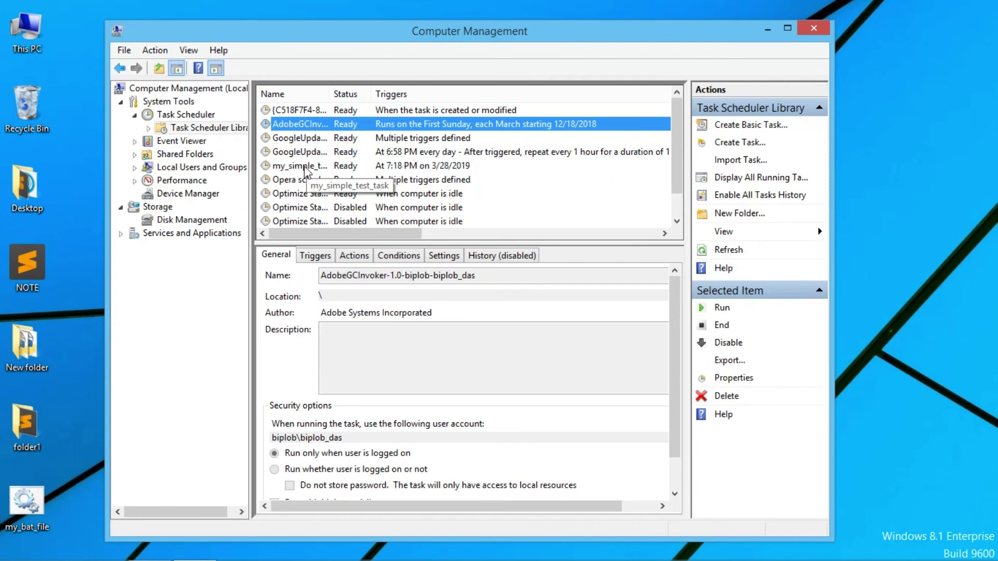
- Delete my_simple_test_task, confirming with Yes, then close Computer Management
left_click(301, 168)
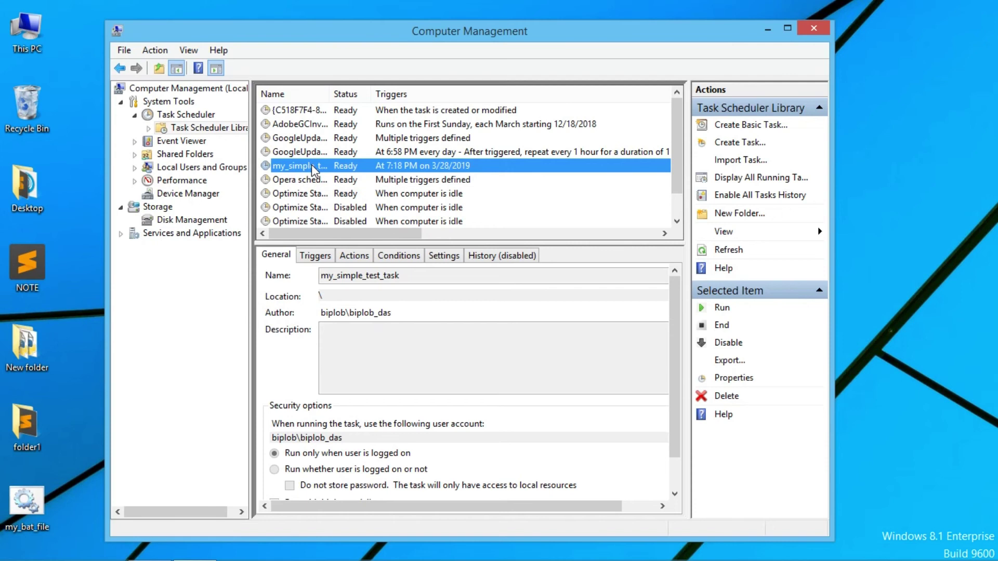
right_click(313, 169)
left_click(348, 257)
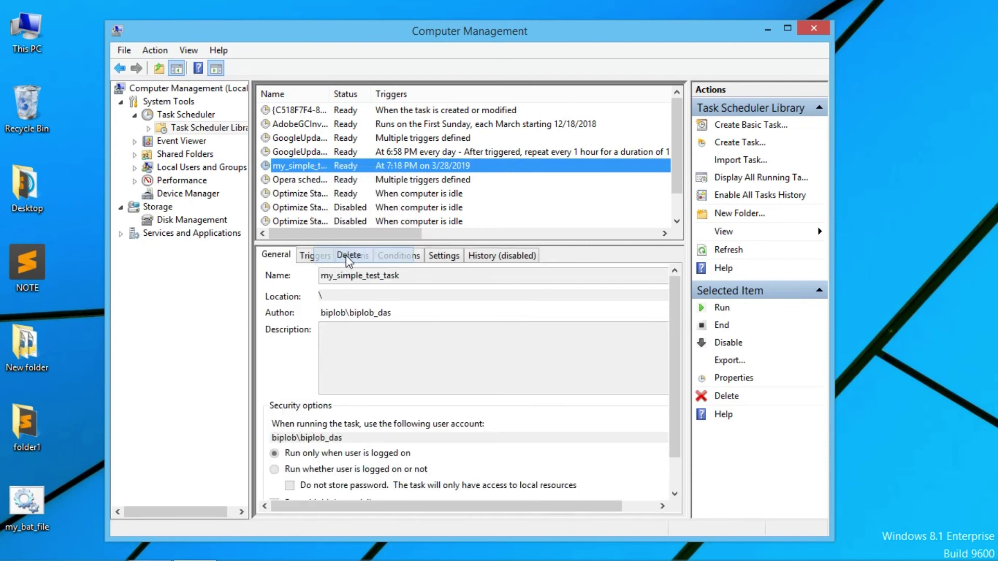
left_click(494, 344)
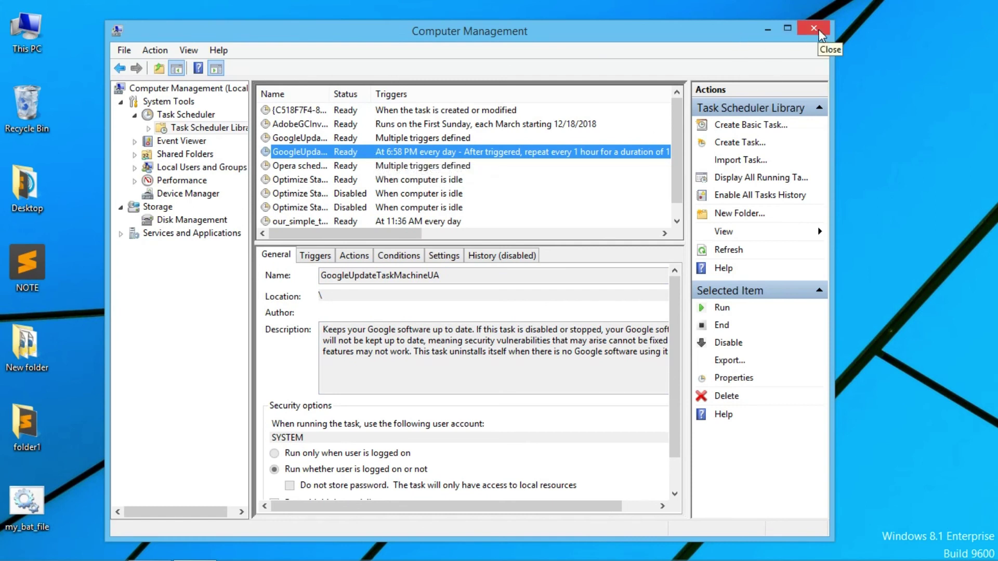
left_click(815, 30)
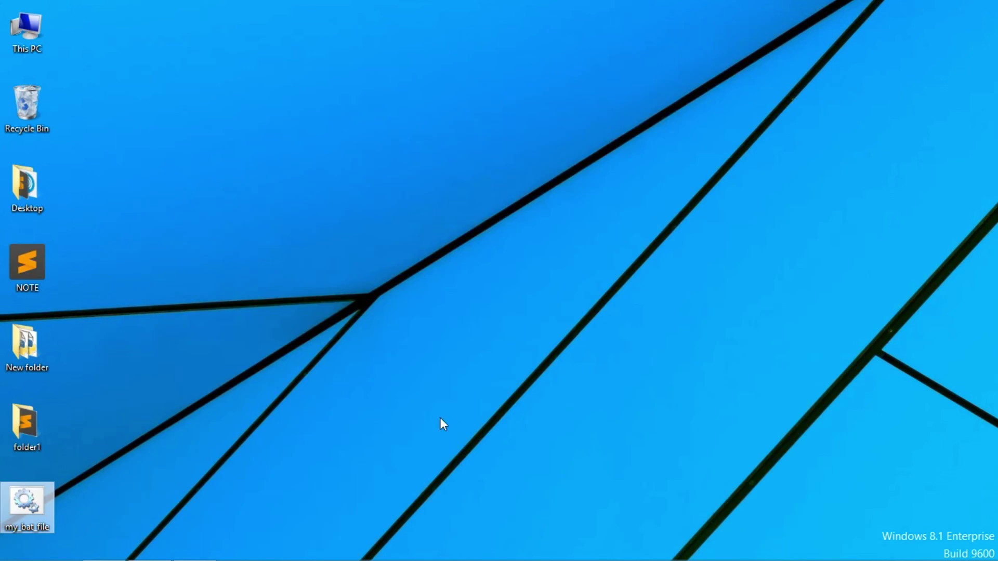